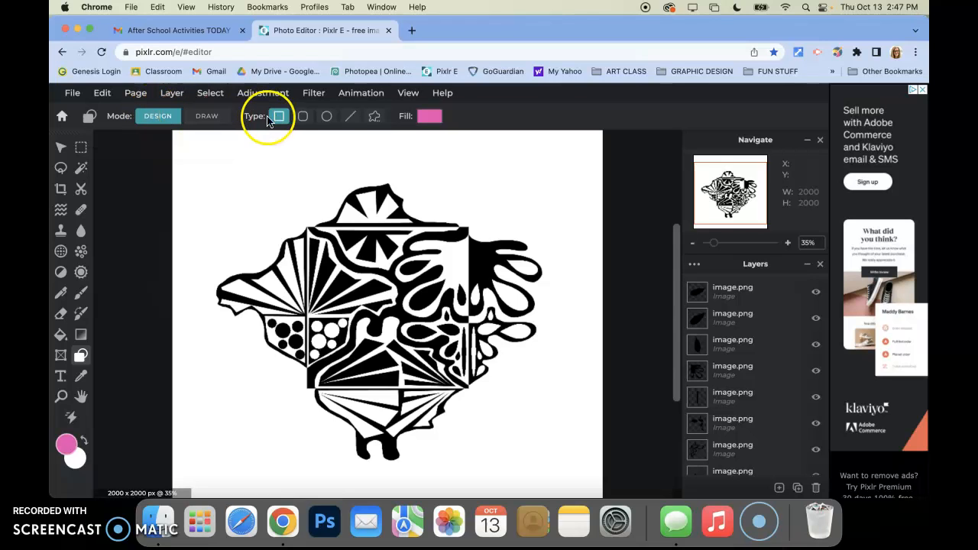
pyautogui.click(376, 117)
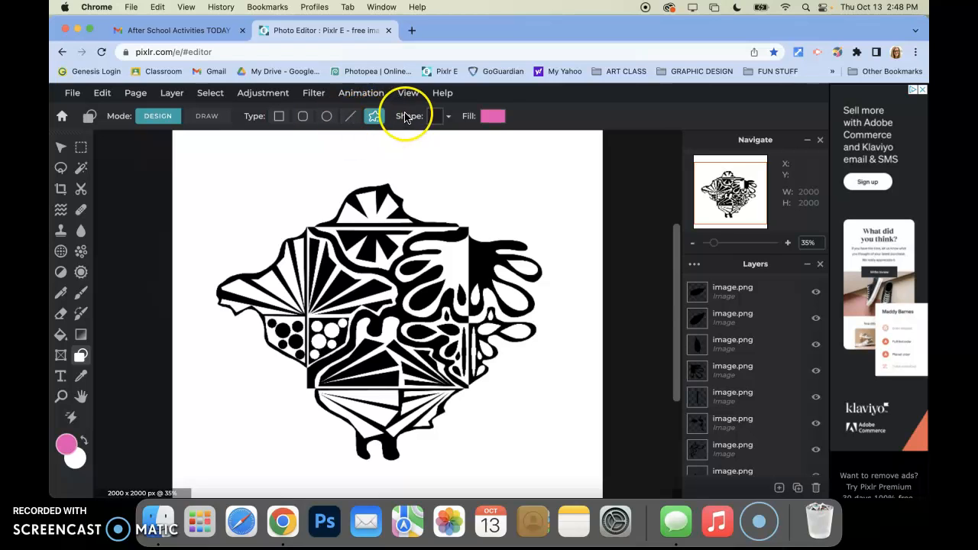
pyautogui.click(440, 117)
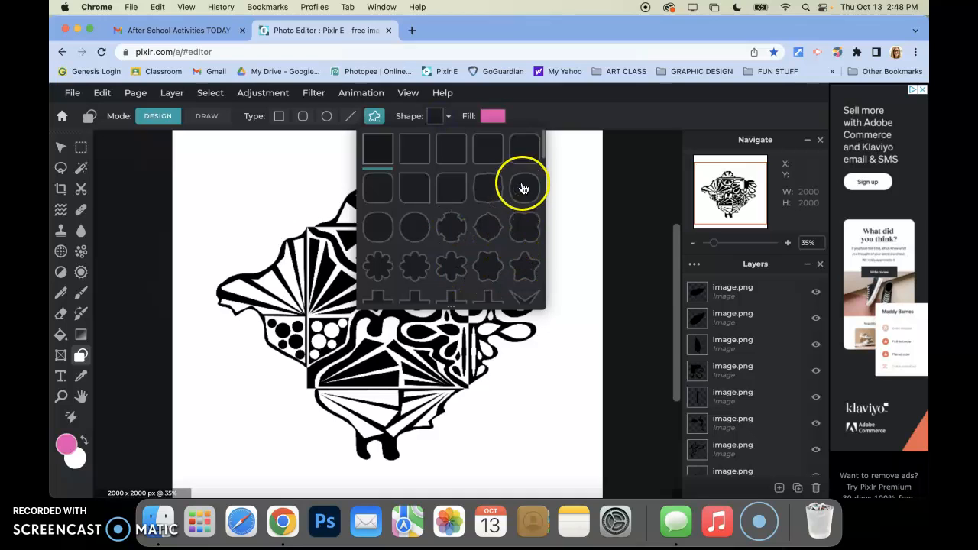
pyautogui.moveTo(544, 156); pyautogui.dragTo(522, 126)
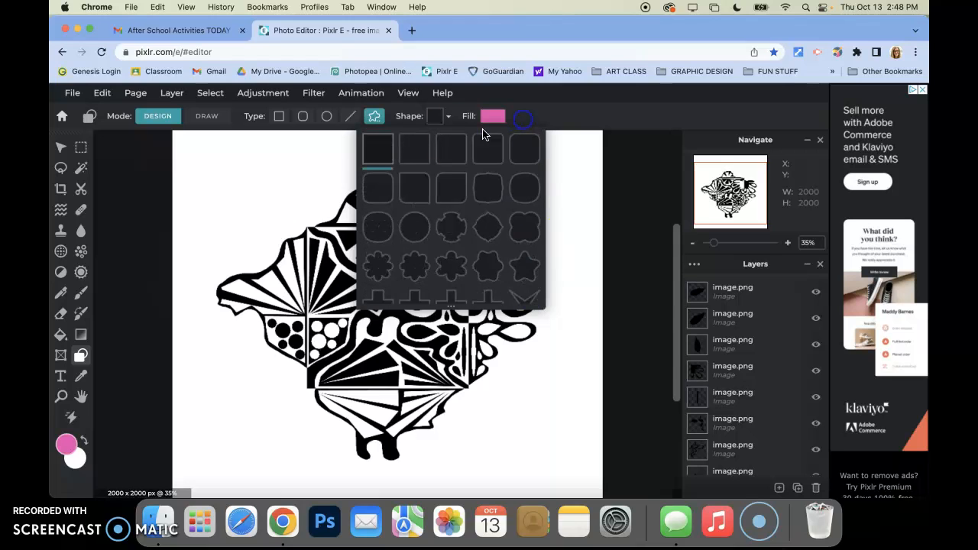
# Switch the Shape tool to Draw mode
pyautogui.click(218, 121)
pyautogui.click(199, 120)
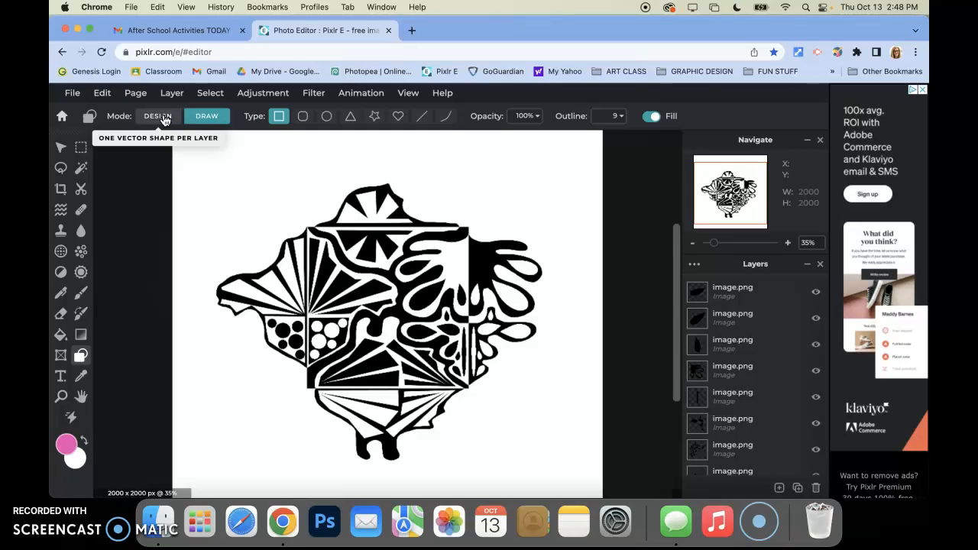
pyautogui.click(205, 120)
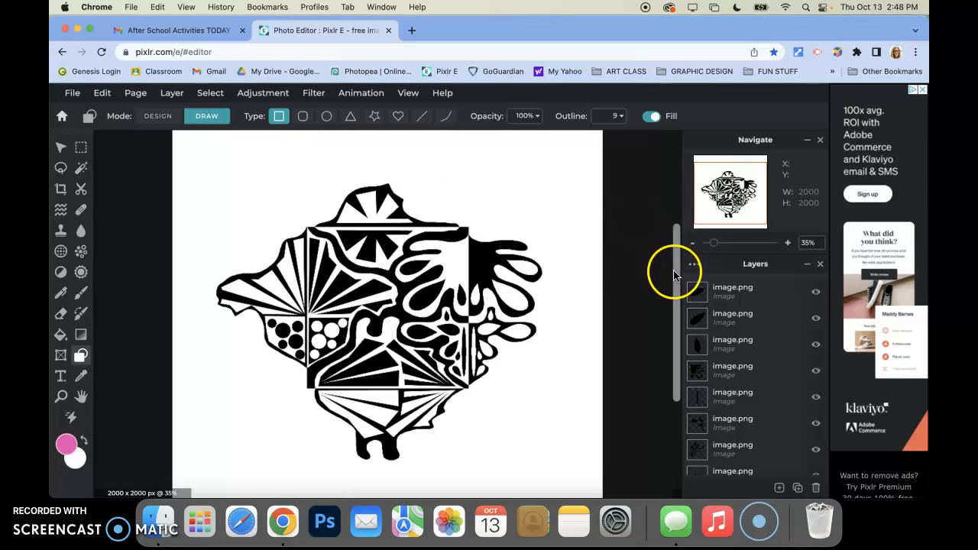
# Add a new empty layer directly above the bottom layer
pyautogui.scroll(-4, 677, 309)
pyautogui.moveTo(674, 325); pyautogui.dragTo(666, 170)
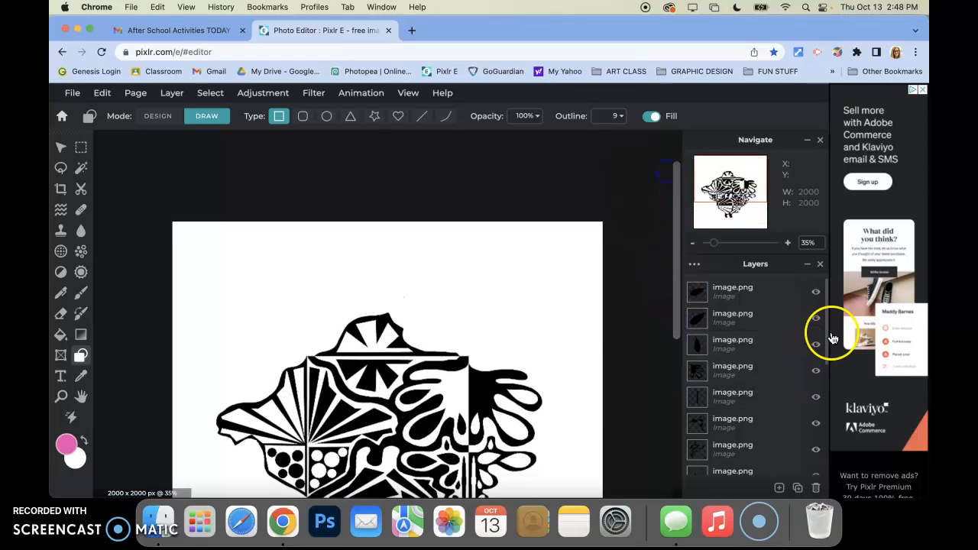
pyautogui.click(781, 490)
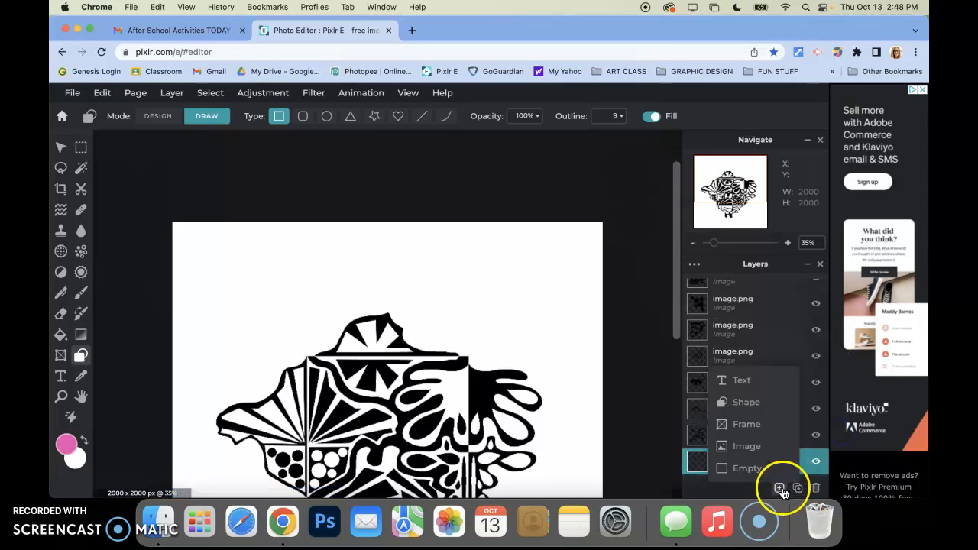
pyautogui.click(753, 467)
pyautogui.moveTo(678, 247); pyautogui.dragTo(689, 295)
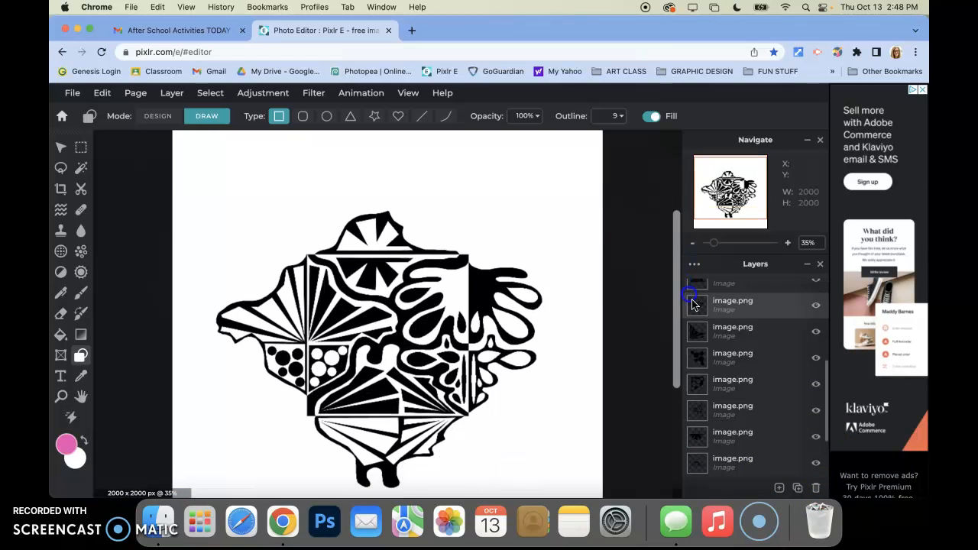
# Choose the star shape with an outline of 0 and set the pink colour to #FF00AA
pyautogui.click(374, 117)
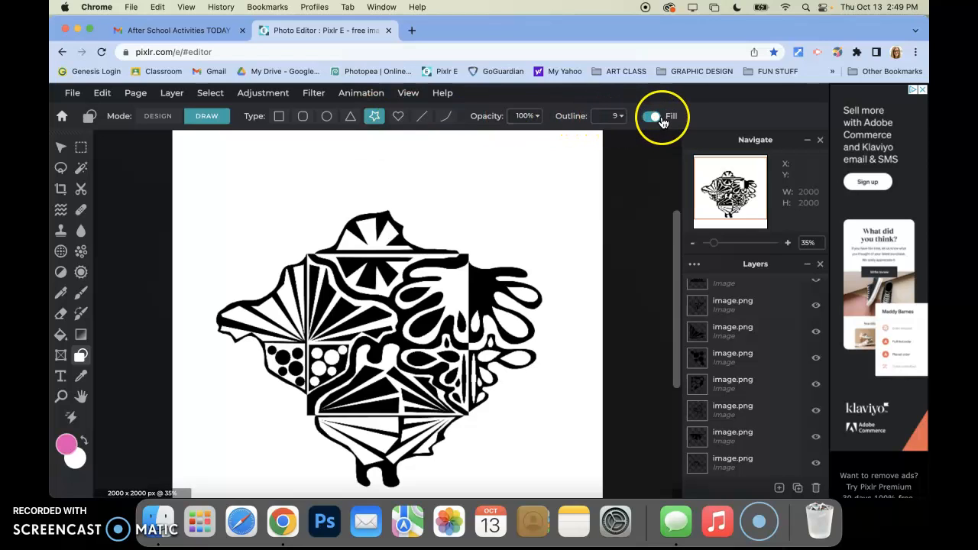
pyautogui.click(619, 117)
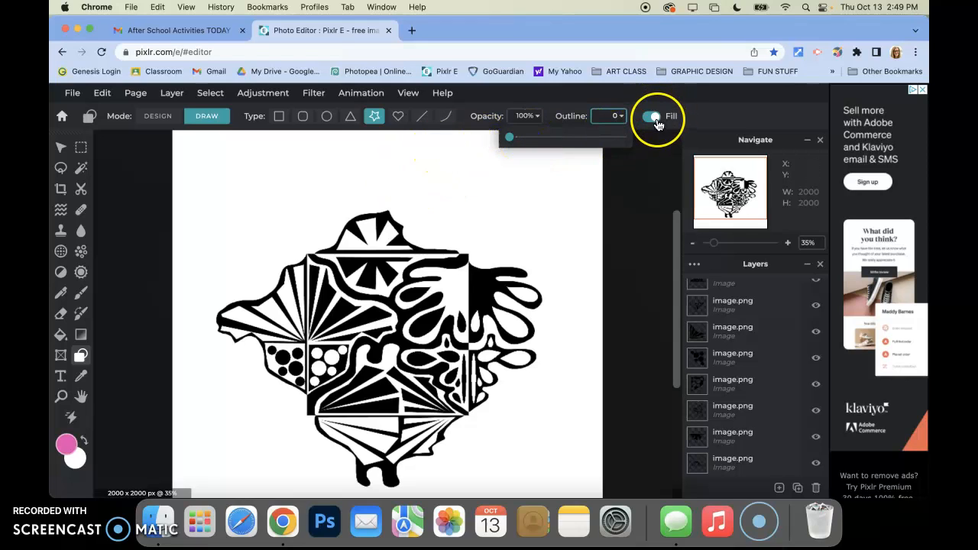
pyautogui.click(66, 444)
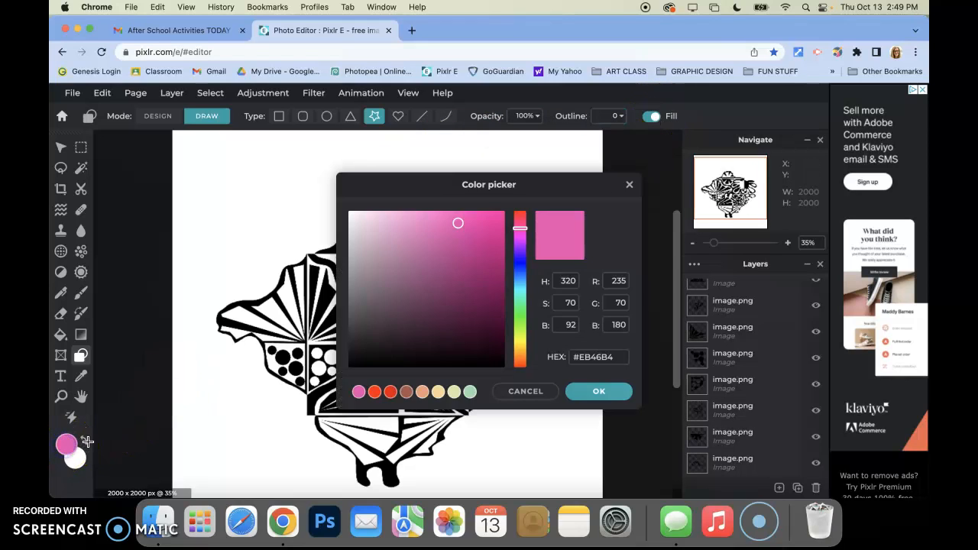
pyautogui.click(520, 213)
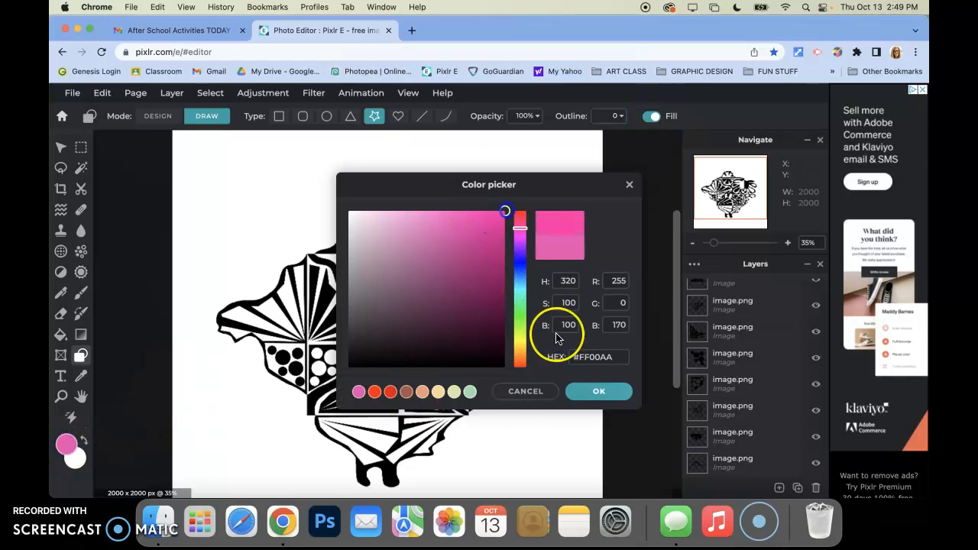
pyautogui.click(596, 390)
# Change the white colour swatch to #FF00AA and draw a star about 228 by 218 px above the artwork
pyautogui.click(60, 433)
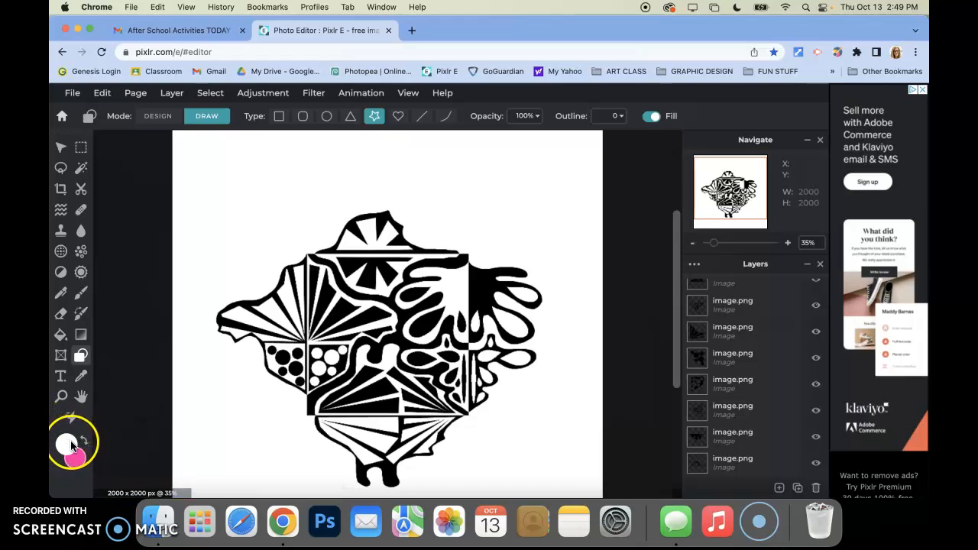
pyautogui.click(66, 445)
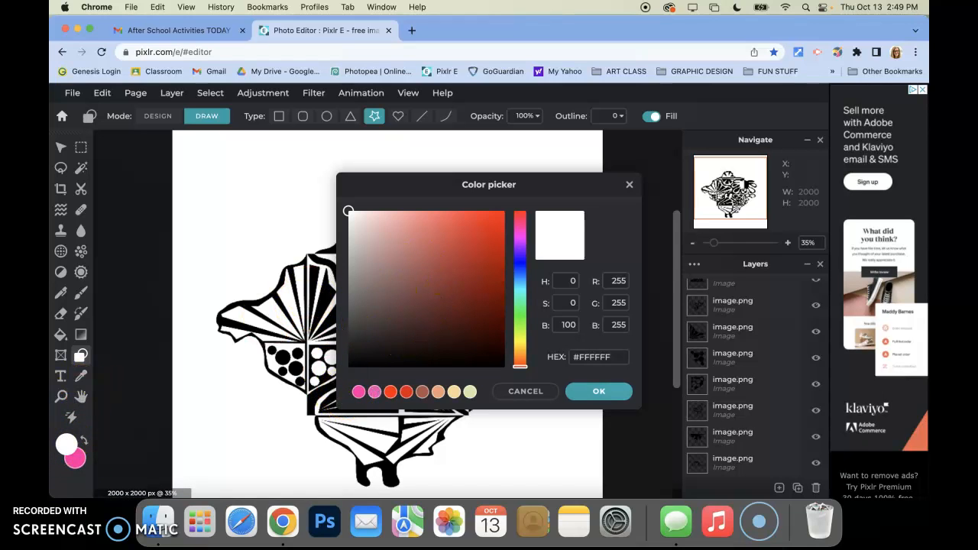
pyautogui.click(359, 391)
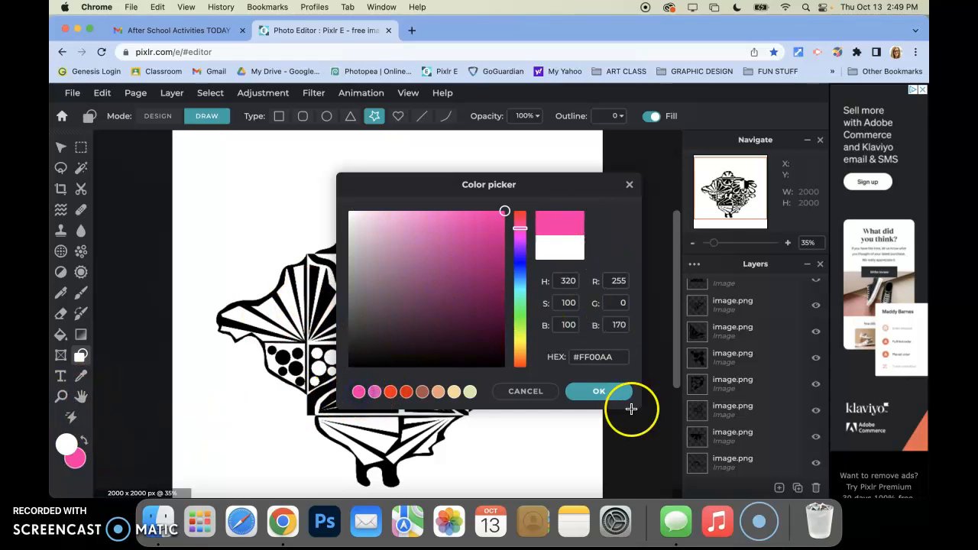
pyautogui.click(601, 391)
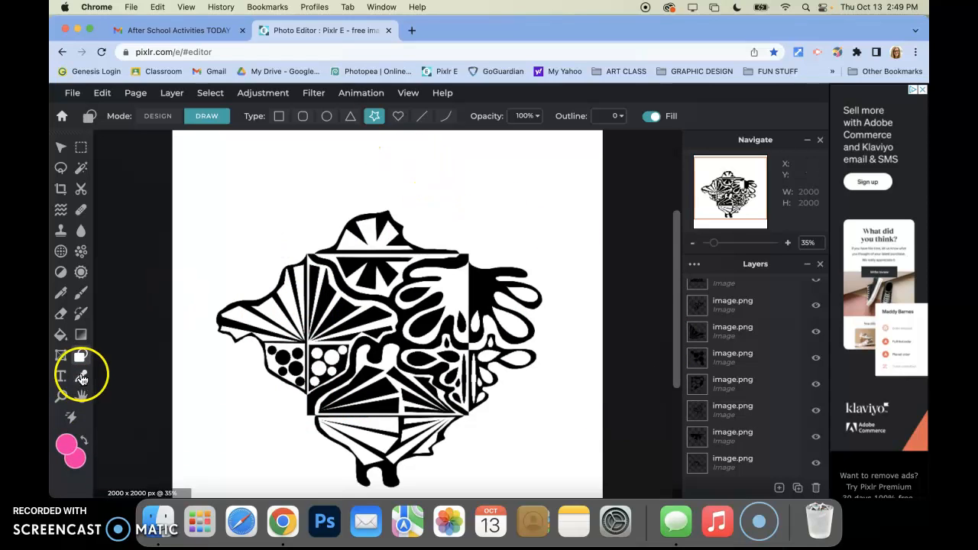
pyautogui.moveTo(435, 164)
pyautogui.mouseDown()
pyautogui.moveTo(472, 218)
pyautogui.moveTo(447, 172)
pyautogui.moveTo(480, 209)
pyautogui.moveTo(457, 184)
pyautogui.mouseUp()
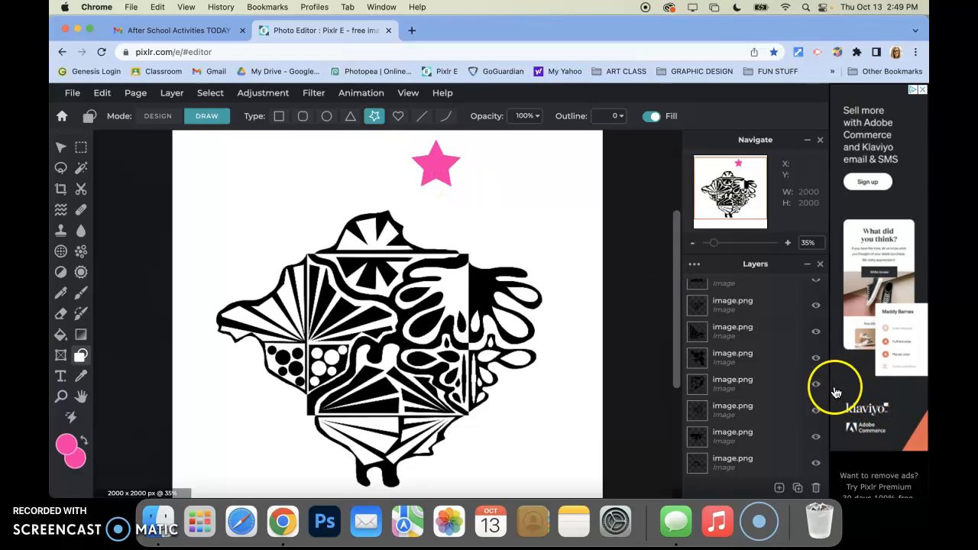
# Move the pink star to just above the artwork's right wing and rotate it
pyautogui.scroll(5, 711, 352)
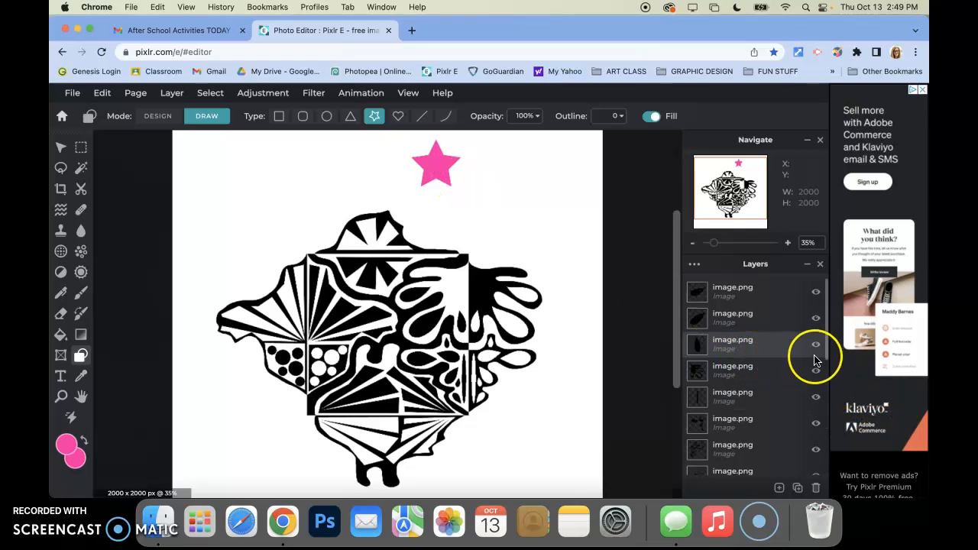
pyautogui.scroll(-5, 816, 352)
pyautogui.scroll(-3, 816, 352)
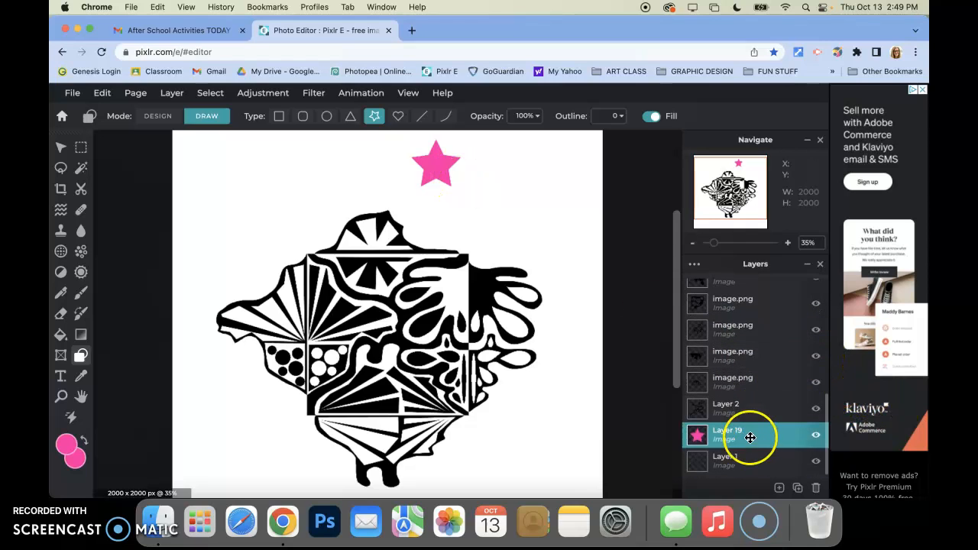
pyautogui.click(62, 148)
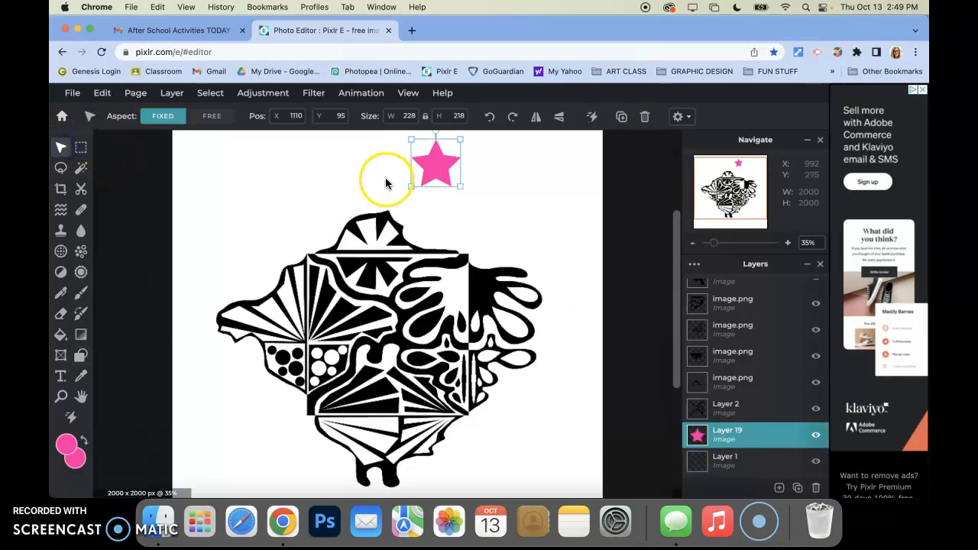
pyautogui.moveTo(433, 176); pyautogui.dragTo(445, 221)
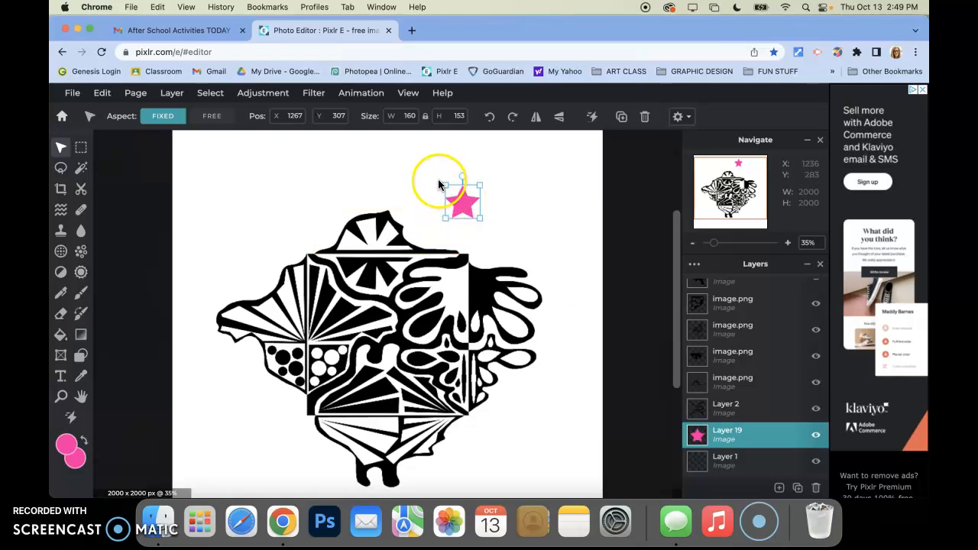
pyautogui.moveTo(449, 186); pyautogui.dragTo(489, 228)
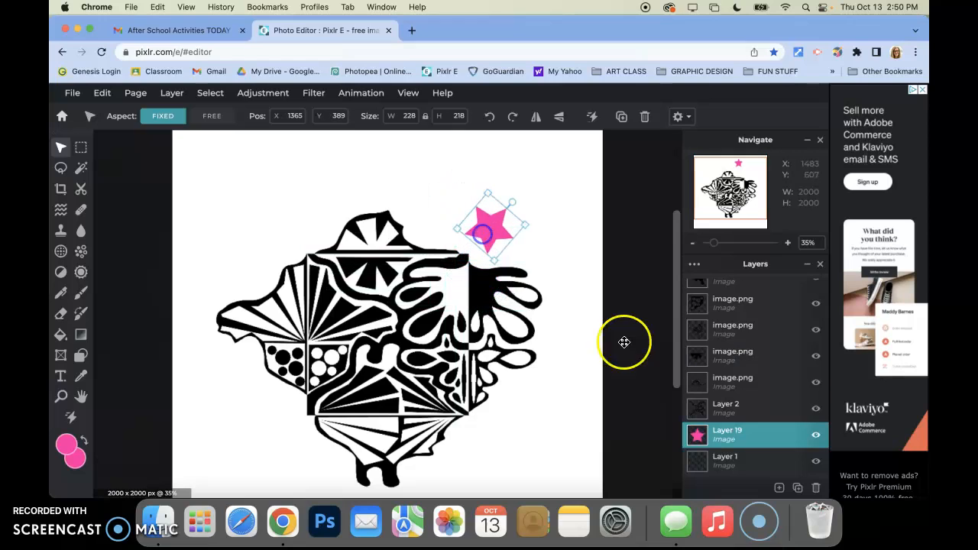
# Move the star layer to the top of the stack and shrink the star to about 77 by 75 px inside the right wing's black area
pyautogui.moveTo(787, 432); pyautogui.dragTo(714, 311)
pyautogui.moveTo(497, 224); pyautogui.dragTo(500, 283)
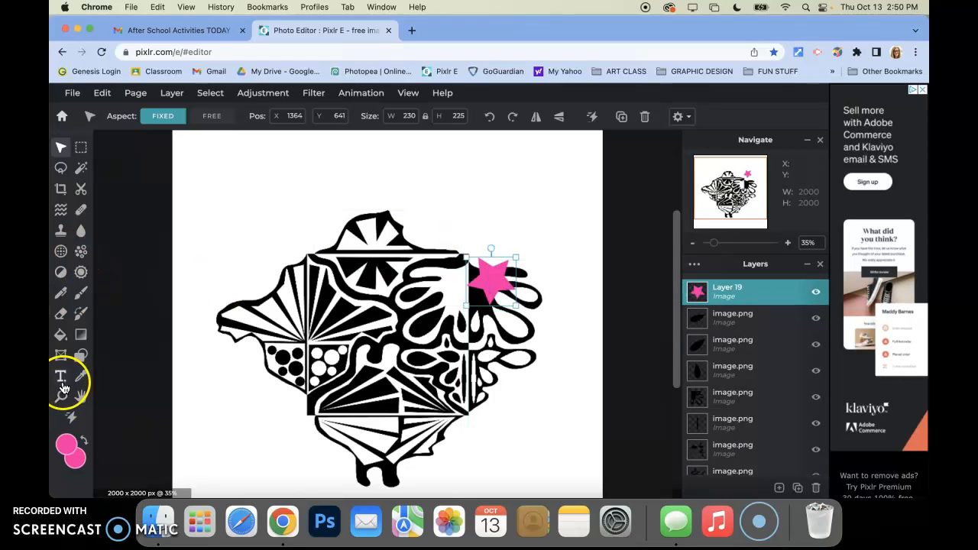
pyautogui.click(61, 396)
pyautogui.click(502, 283)
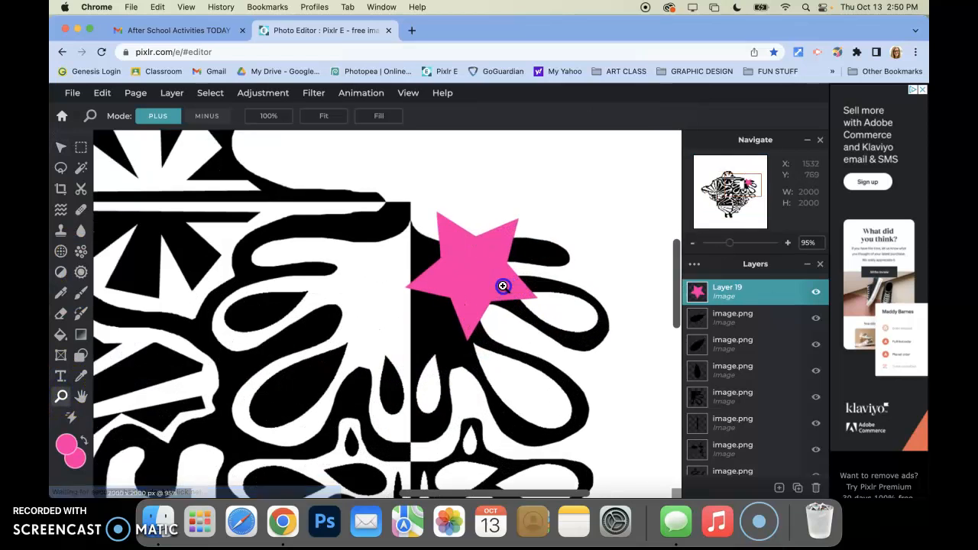
pyautogui.click(61, 147)
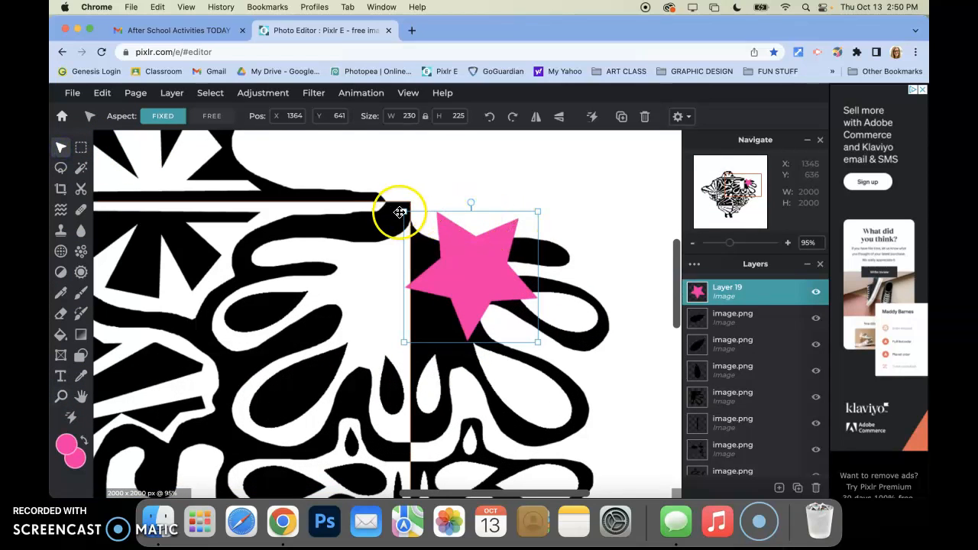
pyautogui.moveTo(403, 212); pyautogui.dragTo(441, 272)
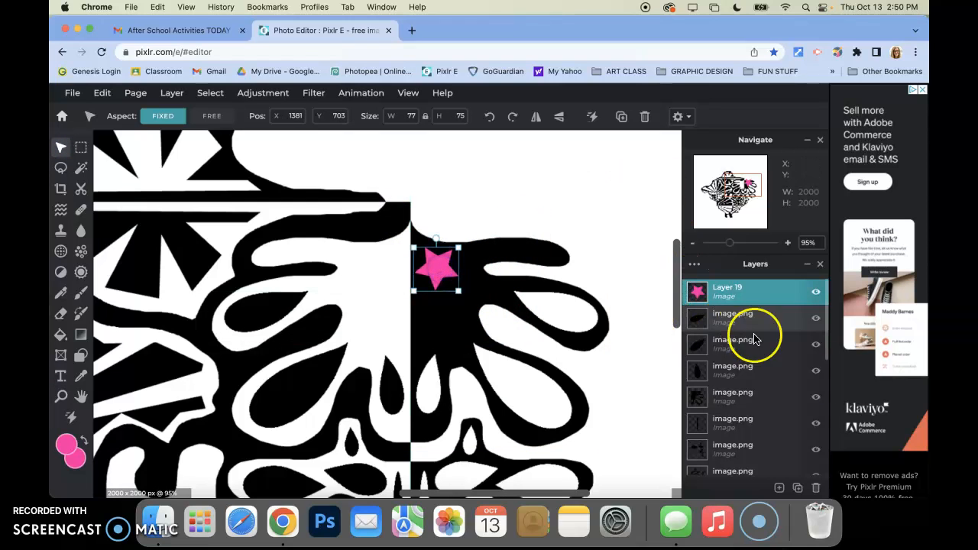
# Duplicate the star and place the copy below and slightly right of the original
pyautogui.click(798, 488)
pyautogui.moveTo(430, 255); pyautogui.dragTo(443, 299)
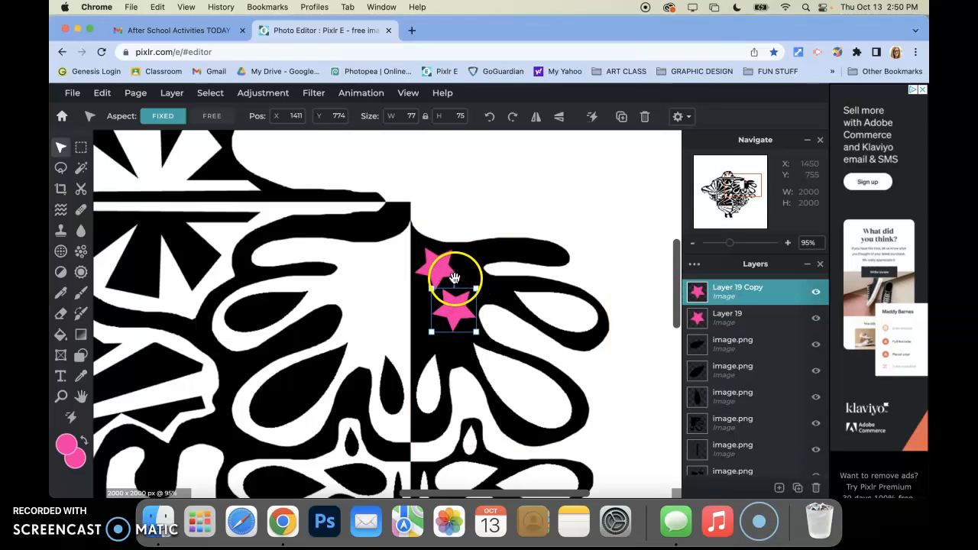
pyautogui.moveTo(456, 309); pyautogui.dragTo(457, 303)
# Duplicate the second star, shrink the copy to about 55 by 53 px, rotate it and place it below the second star
pyautogui.click(799, 488)
pyautogui.moveTo(459, 306); pyautogui.dragTo(436, 328)
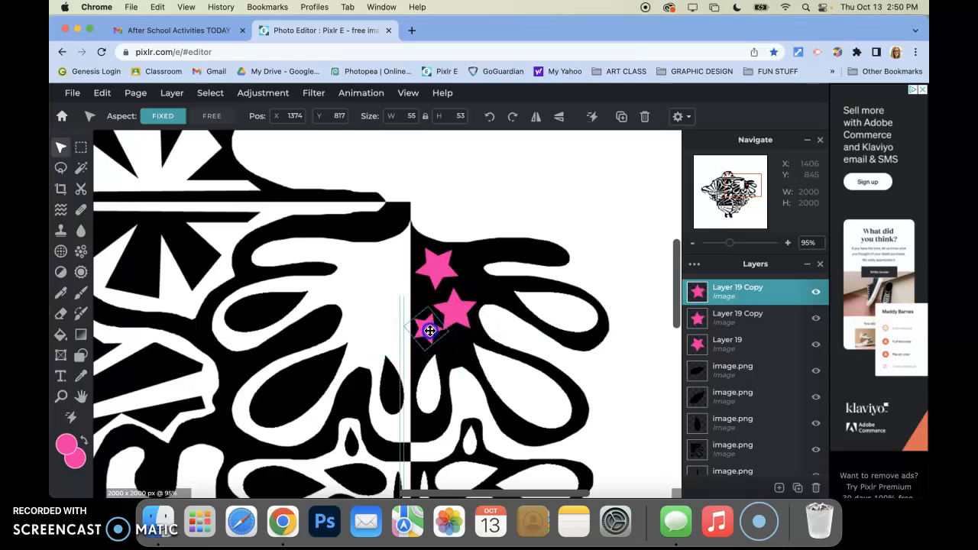
pyautogui.moveTo(430, 325); pyautogui.dragTo(452, 345)
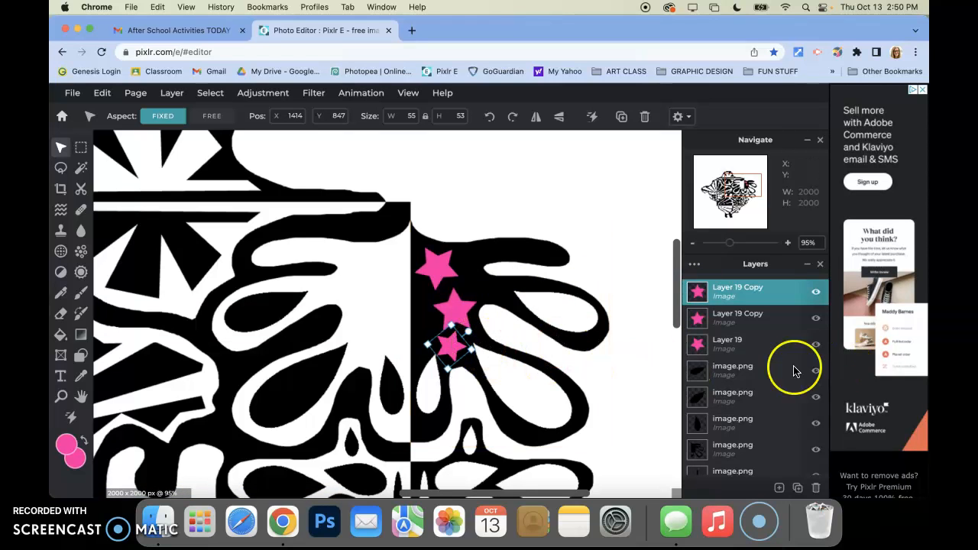
# Duplicate the small star twice, placing smaller copies on either side of the middle star, and undo the accidental move of the black wing shape
pyautogui.click(797, 487)
pyautogui.moveTo(454, 346); pyautogui.dragTo(484, 271)
pyautogui.click(798, 488)
pyautogui.moveTo(420, 315); pyautogui.dragTo(473, 283)
pyautogui.click(483, 280)
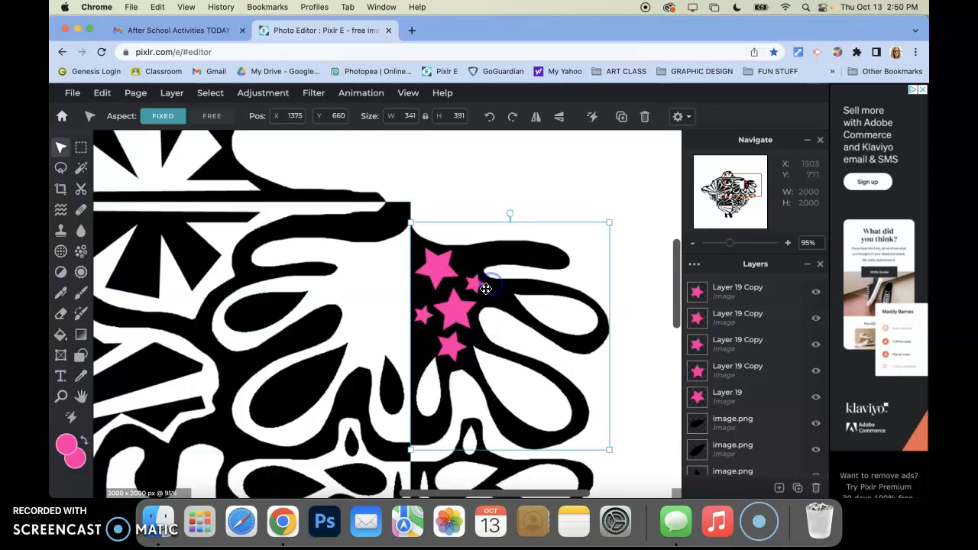
pyautogui.press('super+z')
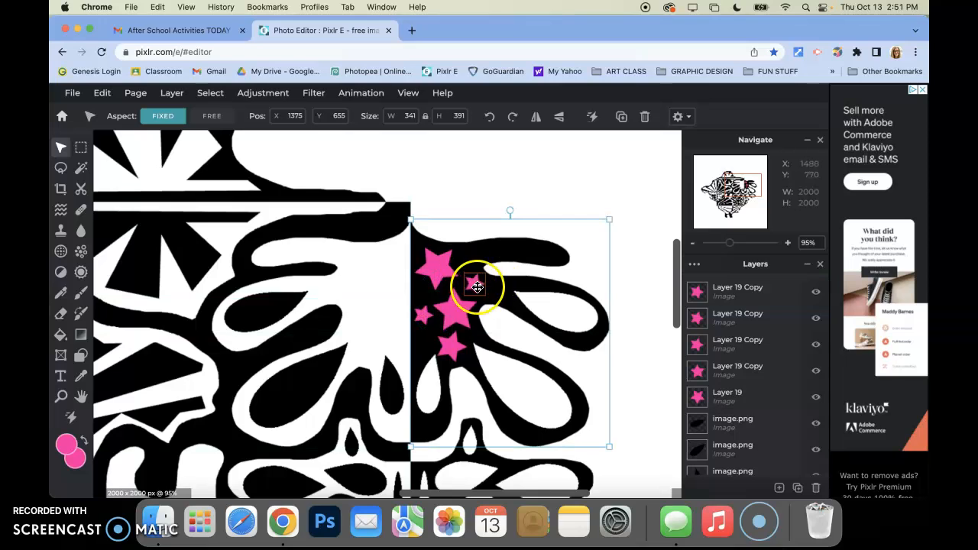
# Adjust the small star right of the large ones and reposition the 36 by 38 px star beside the middle star
pyautogui.click(475, 279)
pyautogui.moveTo(463, 273); pyautogui.dragTo(478, 285)
pyautogui.click(421, 312)
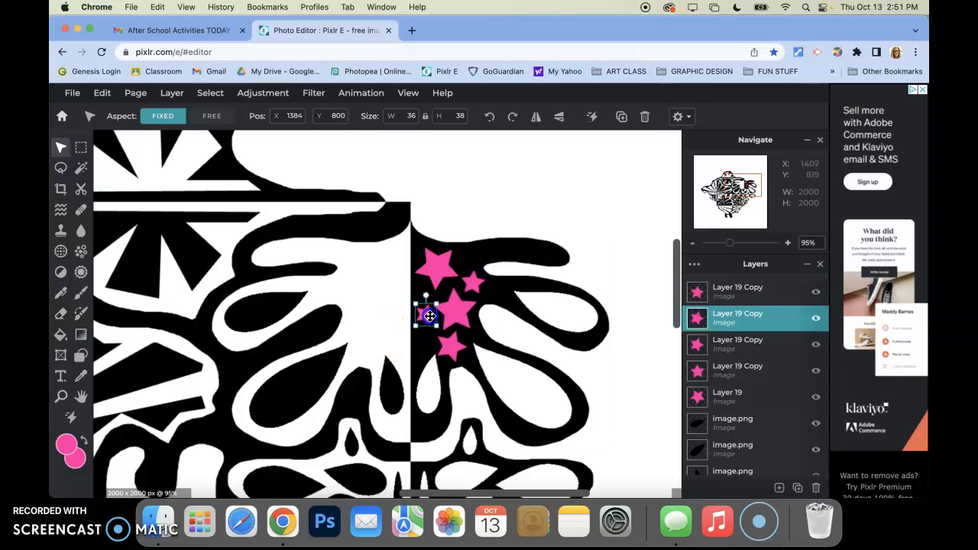
# Duplicate the smallest star twice, placing one copy beside the bottom star and one beside the top star
pyautogui.click(795, 489)
pyautogui.moveTo(426, 313)
pyautogui.mouseDown()
pyautogui.moveTo(472, 252)
pyautogui.moveTo(422, 342)
pyautogui.moveTo(424, 321)
pyautogui.mouseUp()
pyautogui.click(798, 488)
# Fine-tune the positions of the large top star and the small stars beside the middle and bottom stars
pyautogui.click(421, 327)
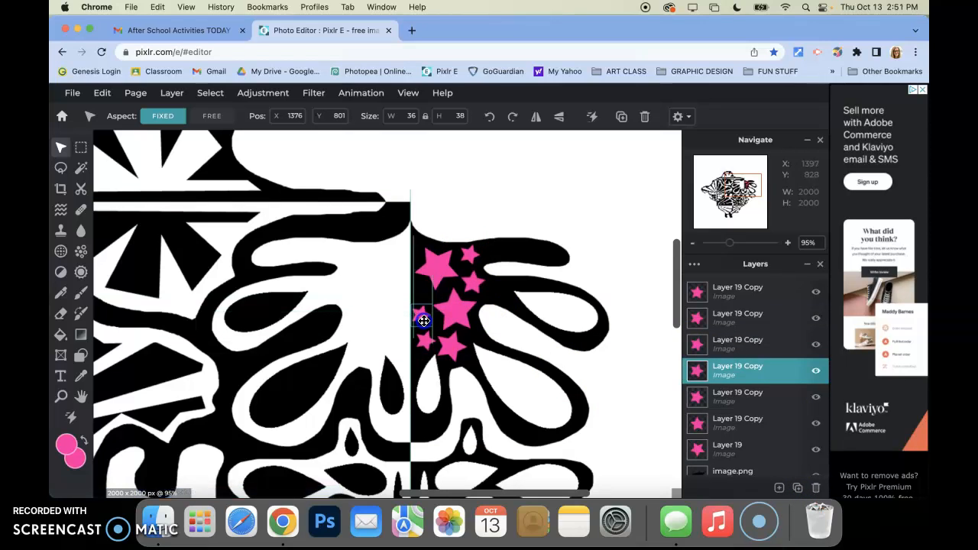
pyautogui.click(427, 336)
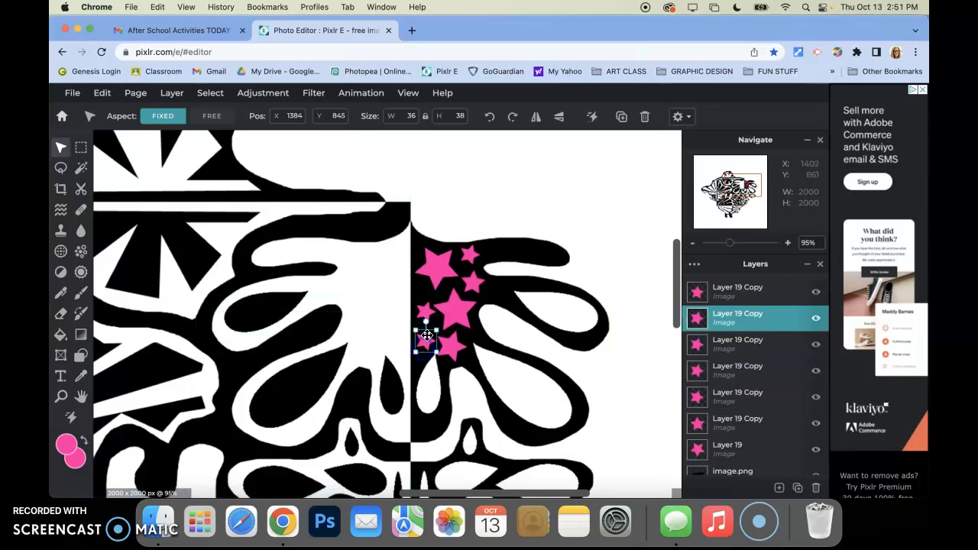
pyautogui.click(634, 225)
pyautogui.click(437, 267)
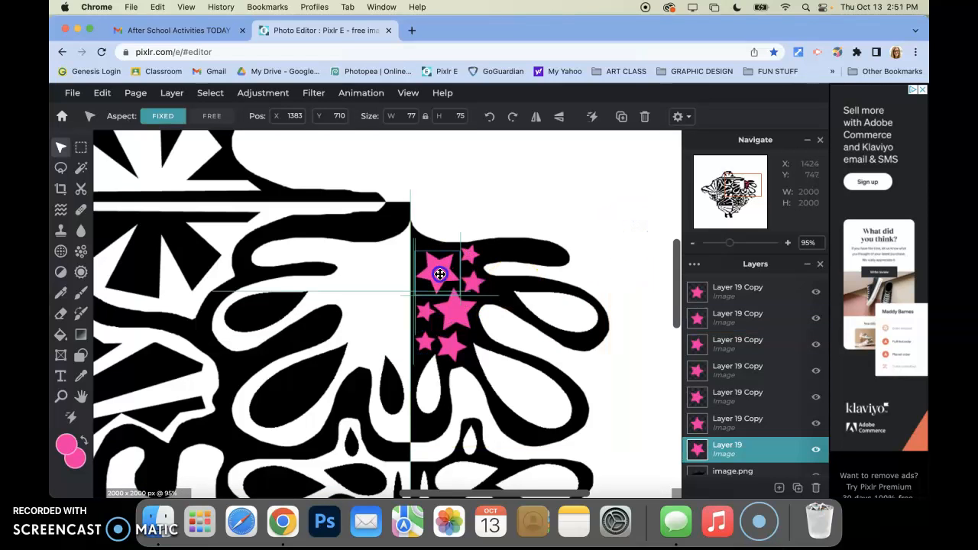
pyautogui.click(419, 315)
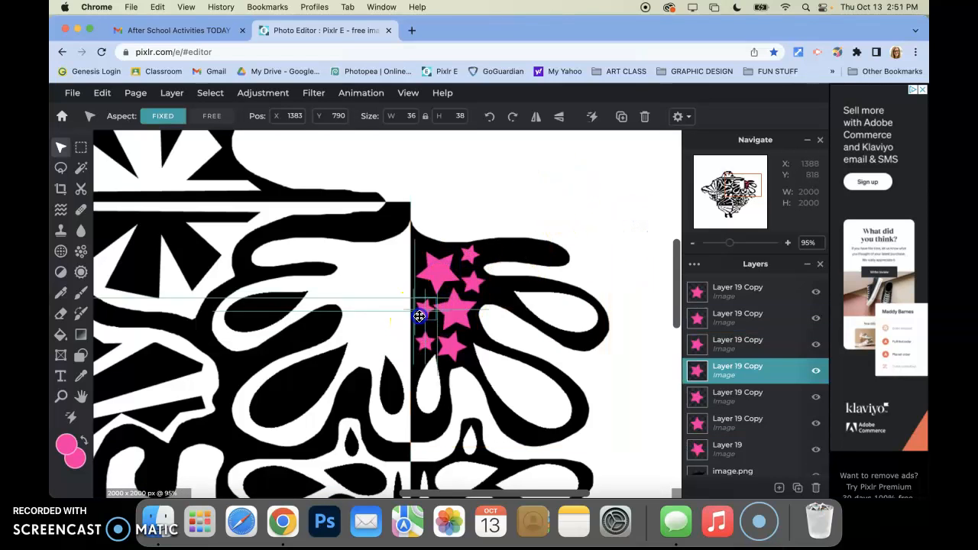
# Merge all the pink star layers down into a single layer
pyautogui.click(735, 284)
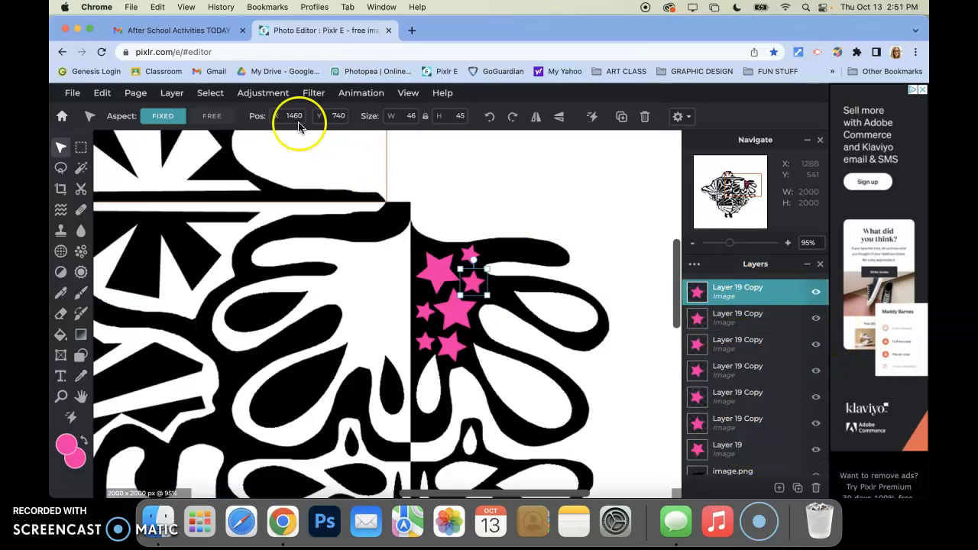
pyautogui.click(170, 94)
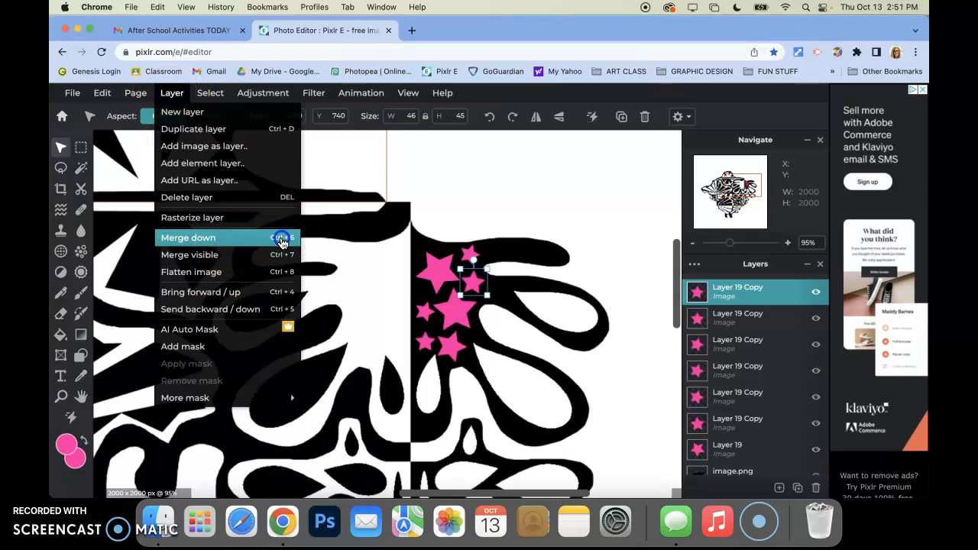
pyautogui.click(282, 242)
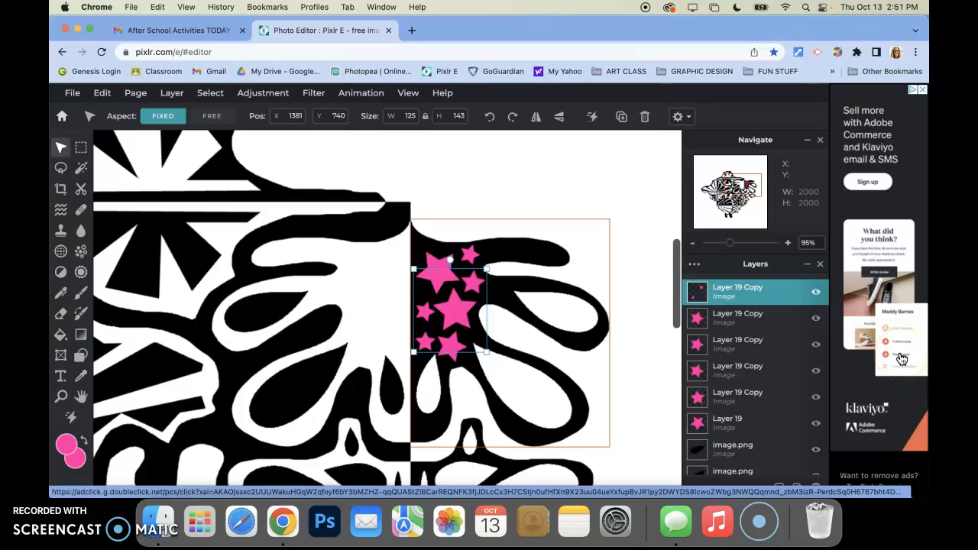
pyautogui.press('super+e')
pyautogui.press('super+e')
pyautogui.press('super+e')
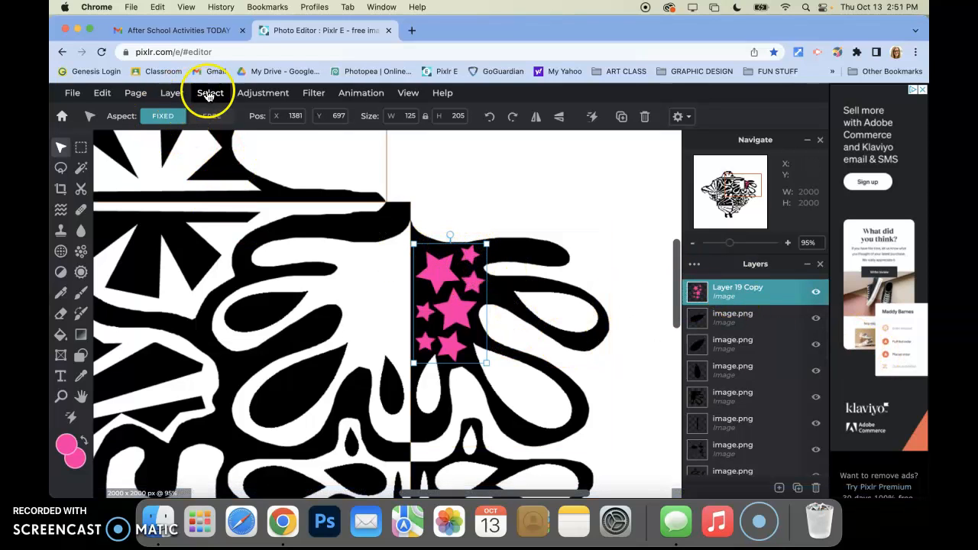
# Select every star on the merged layer with the magic wand in add-to-selection mode, and hide that layer
pyautogui.click(81, 167)
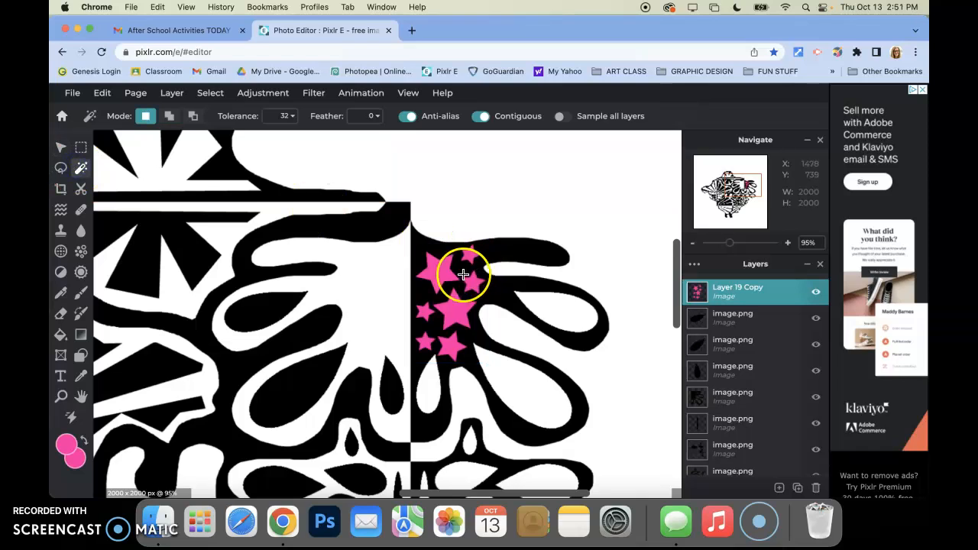
pyautogui.click(172, 119)
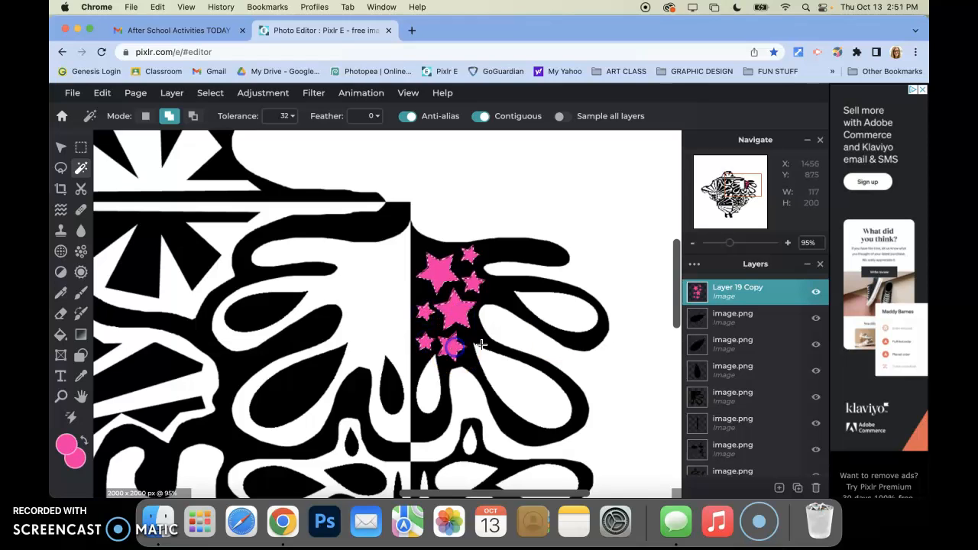
pyautogui.click(816, 292)
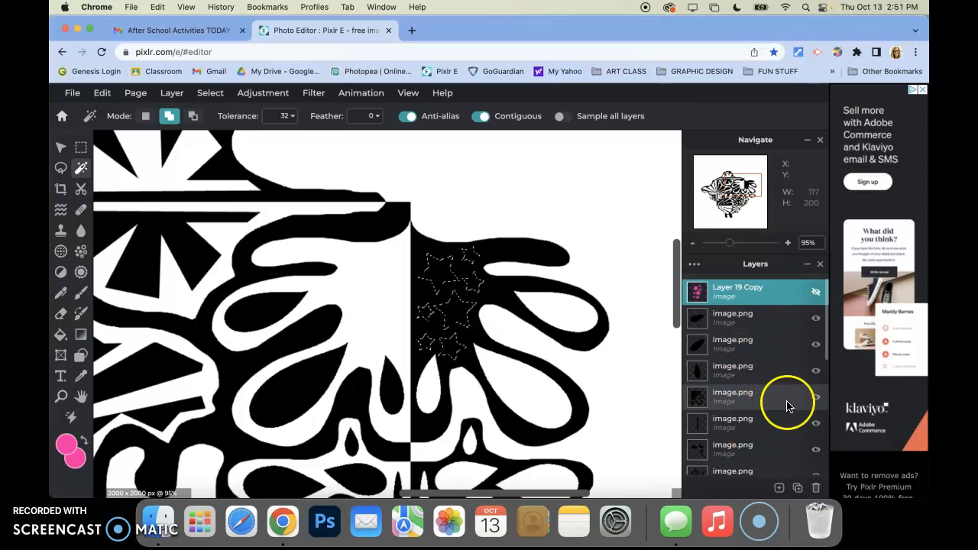
# Find the layer holding the black shape beneath the stars, cut the star selection out of it and paste the cut pieces
pyautogui.click(814, 400)
pyautogui.click(813, 400)
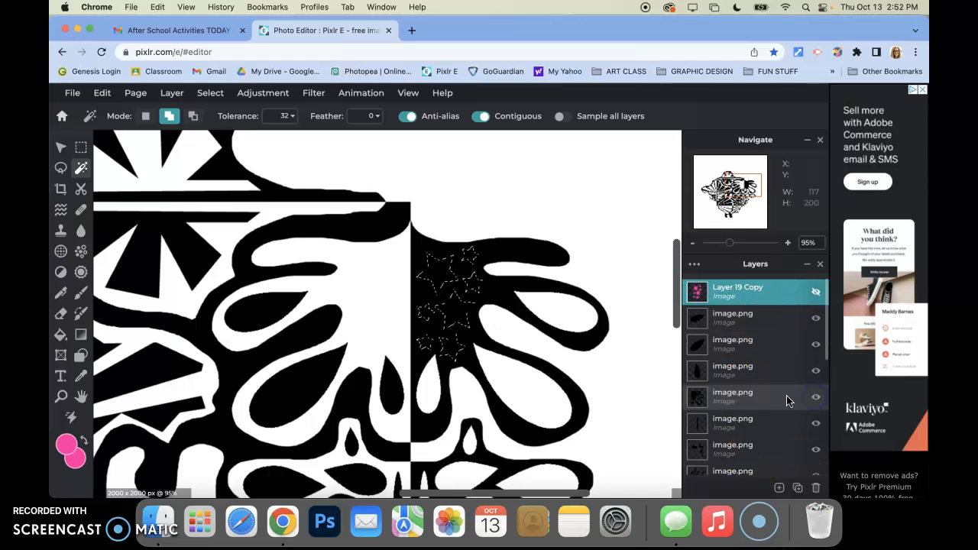
pyautogui.click(767, 395)
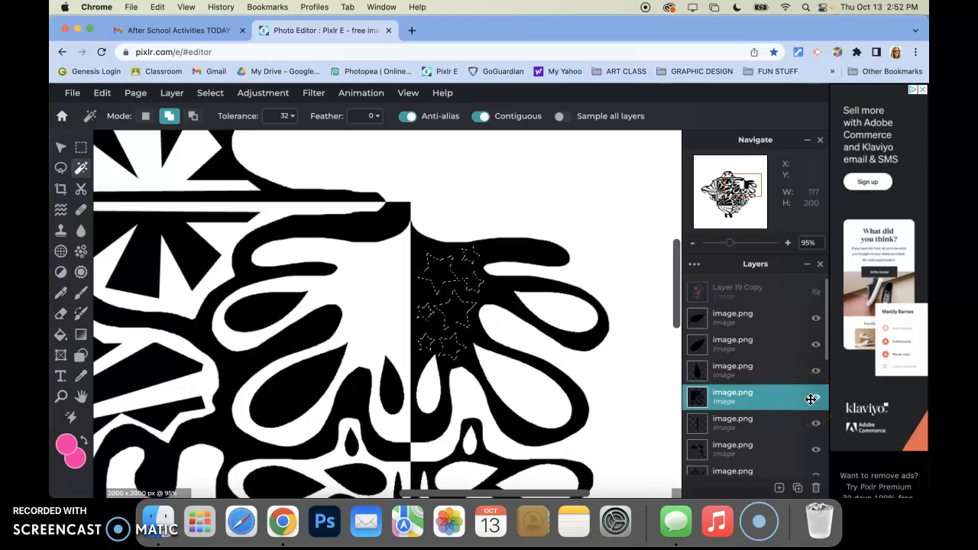
pyautogui.press('super+x')
pyautogui.press('super+v')
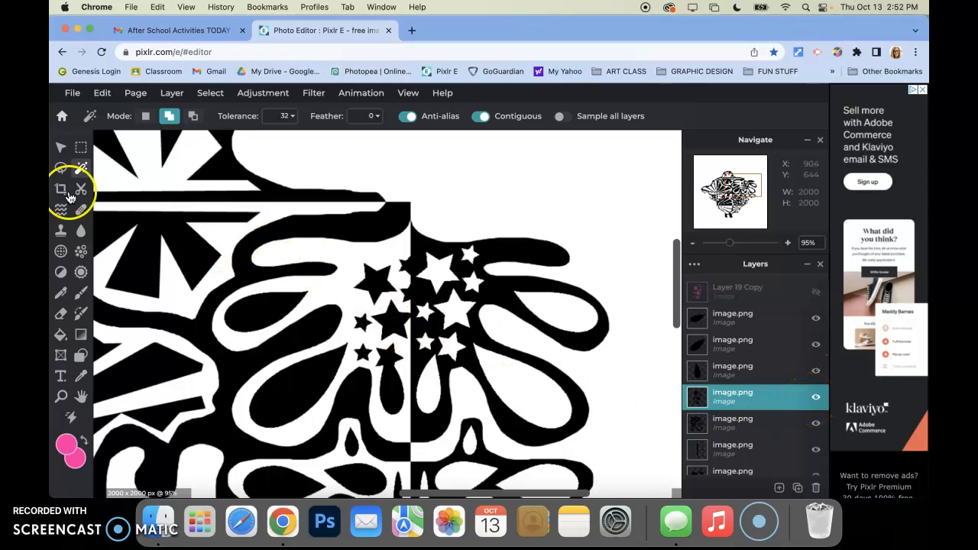
# Flip the pasted black stars horizontally and place them at about X 1247, Y 700, mirroring the white star cut-outs across the square's edge
pyautogui.click(59, 149)
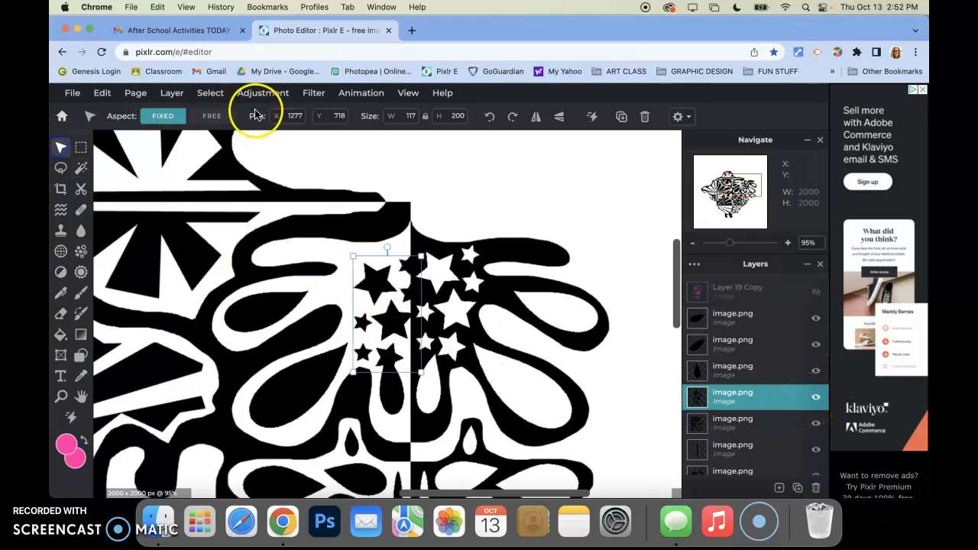
pyautogui.click(537, 119)
pyautogui.moveTo(392, 284); pyautogui.dragTo(382, 279)
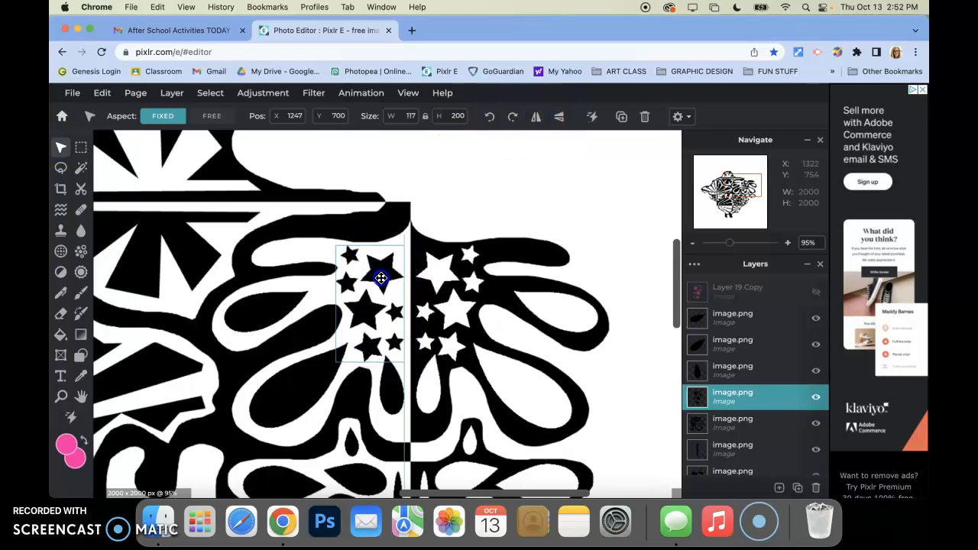
pyautogui.click(588, 165)
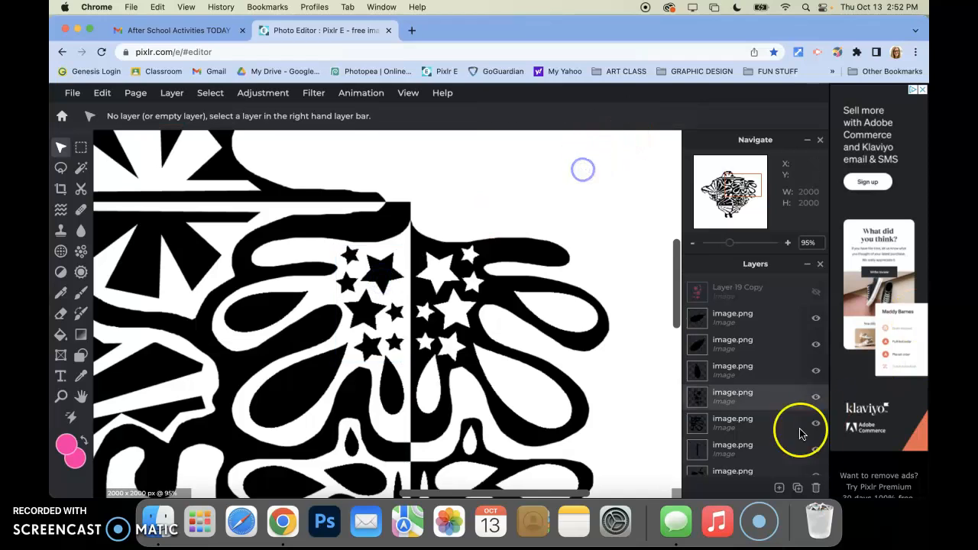
pyautogui.press('super+0')
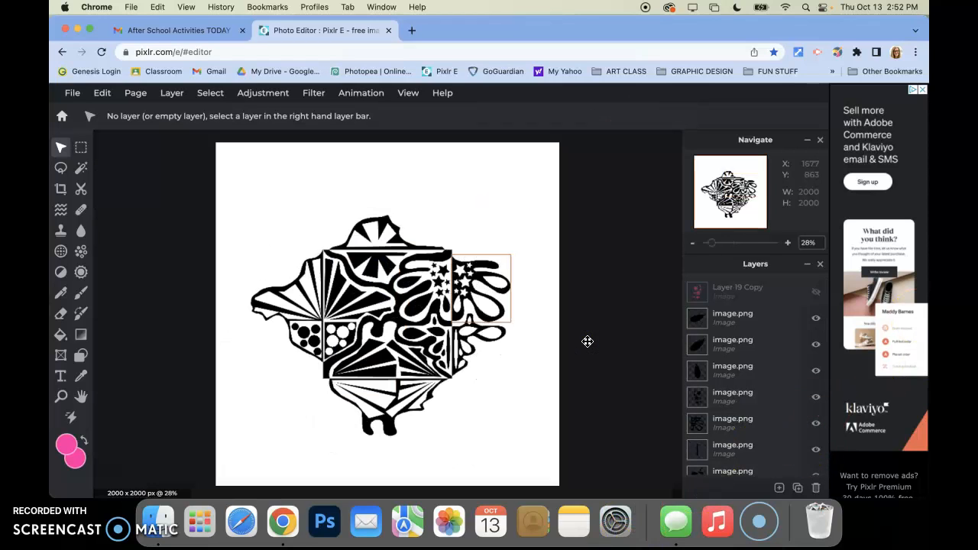
# Compare the Shape tool's Design and Draw modes, ending in Draw mode
pyautogui.click(81, 355)
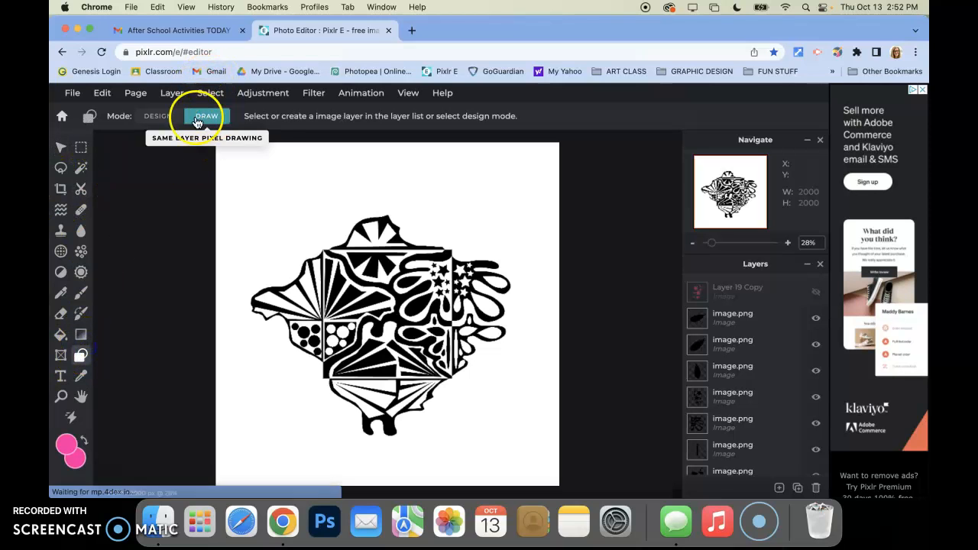
pyautogui.click(166, 119)
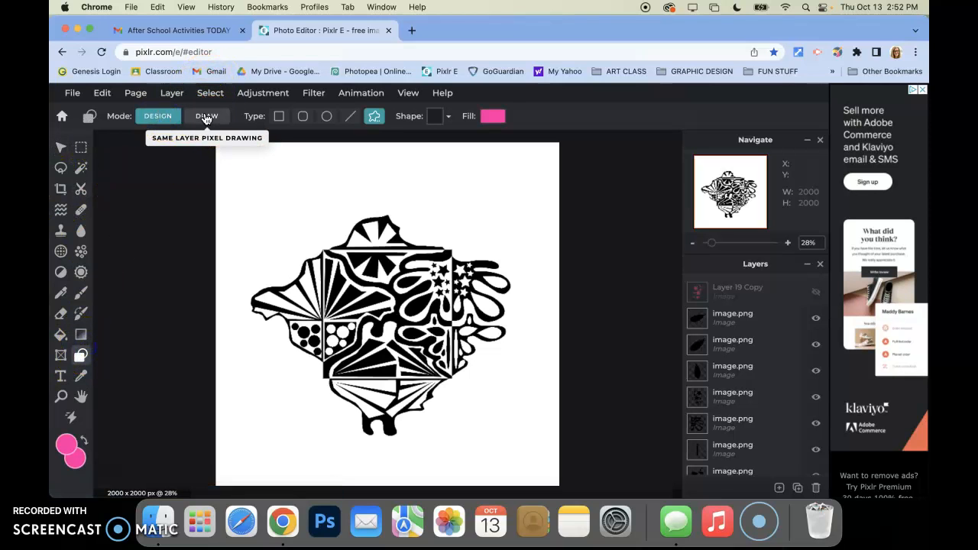
pyautogui.click(207, 117)
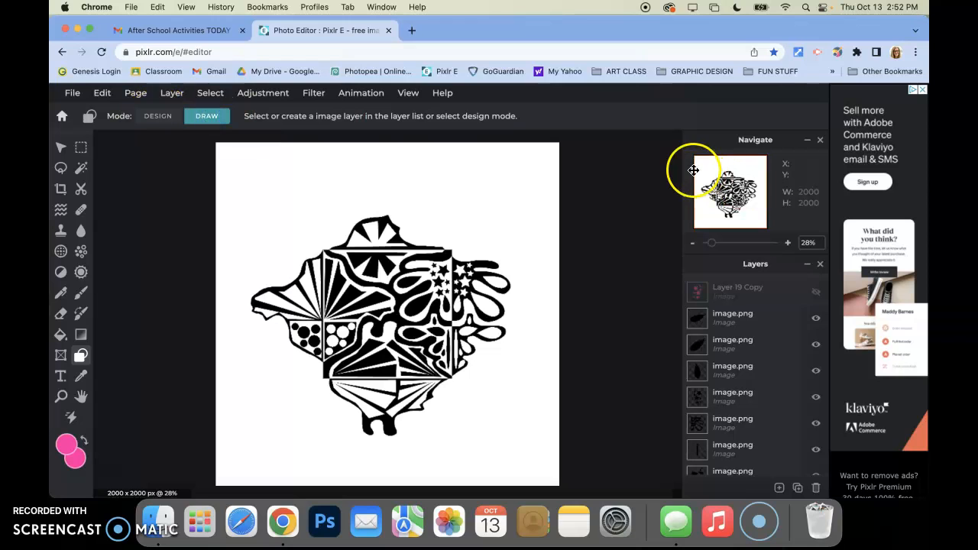